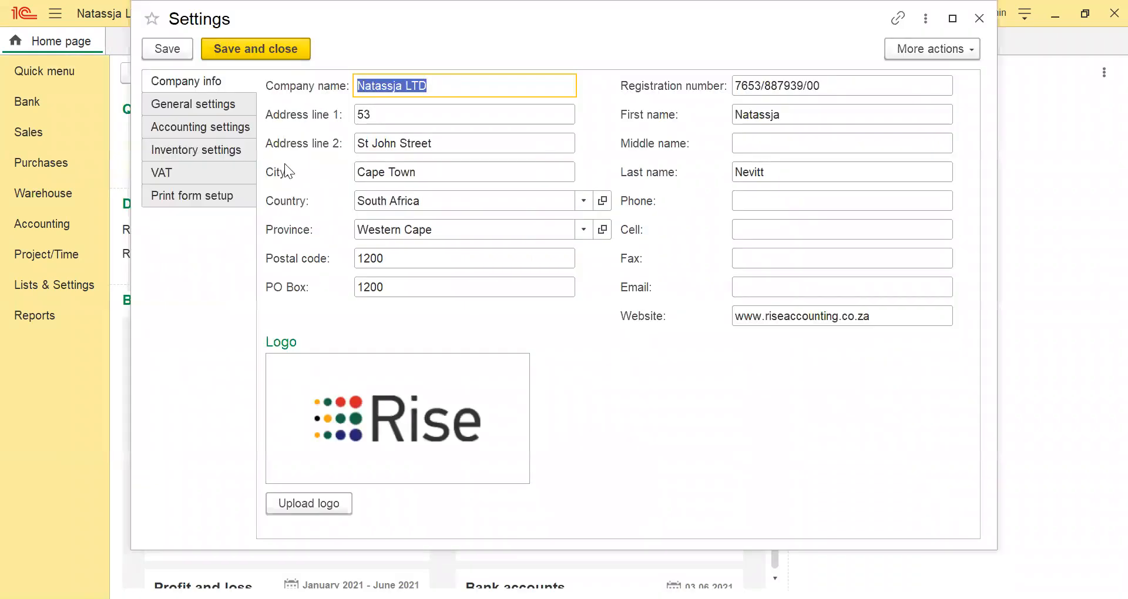
# Set the first month of the fiscal year to March in the accounting settings.
pyautogui.click(218, 126)
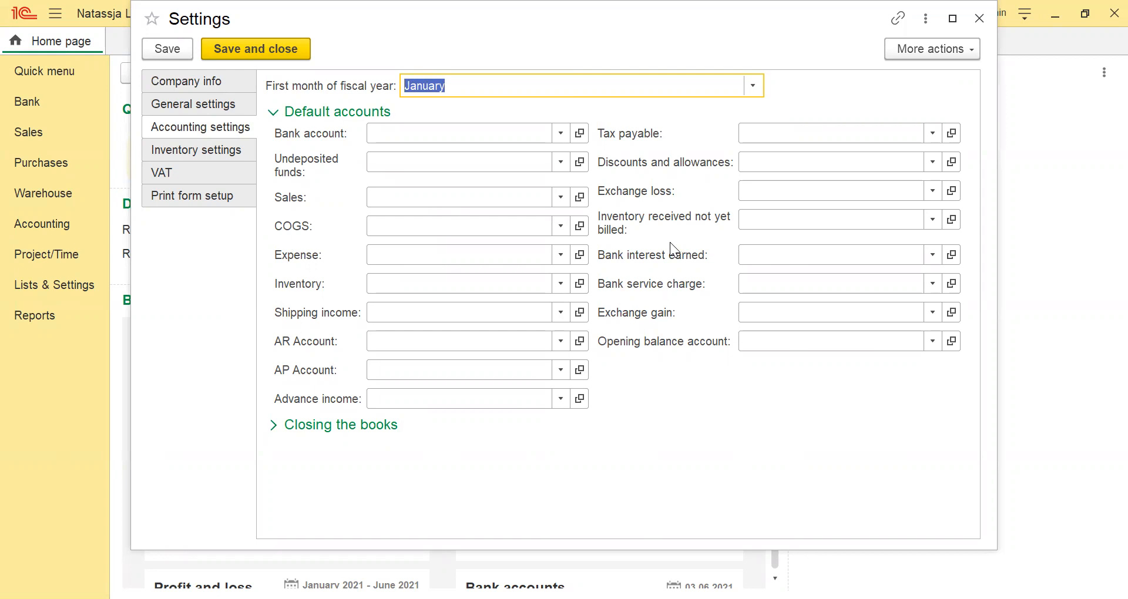
pyautogui.click(754, 85)
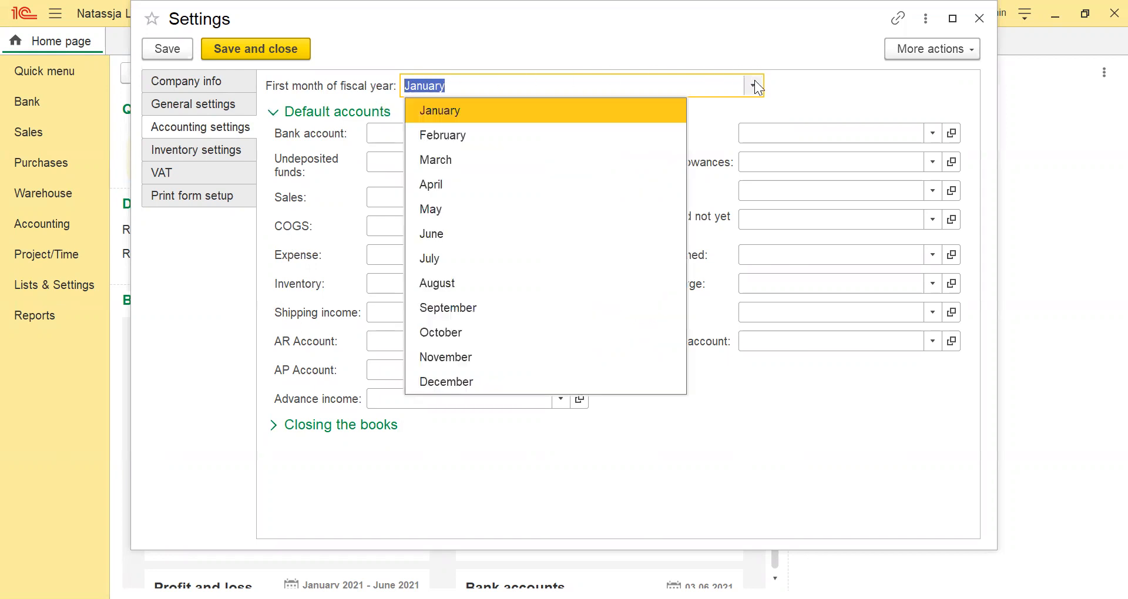
pyautogui.click(424, 160)
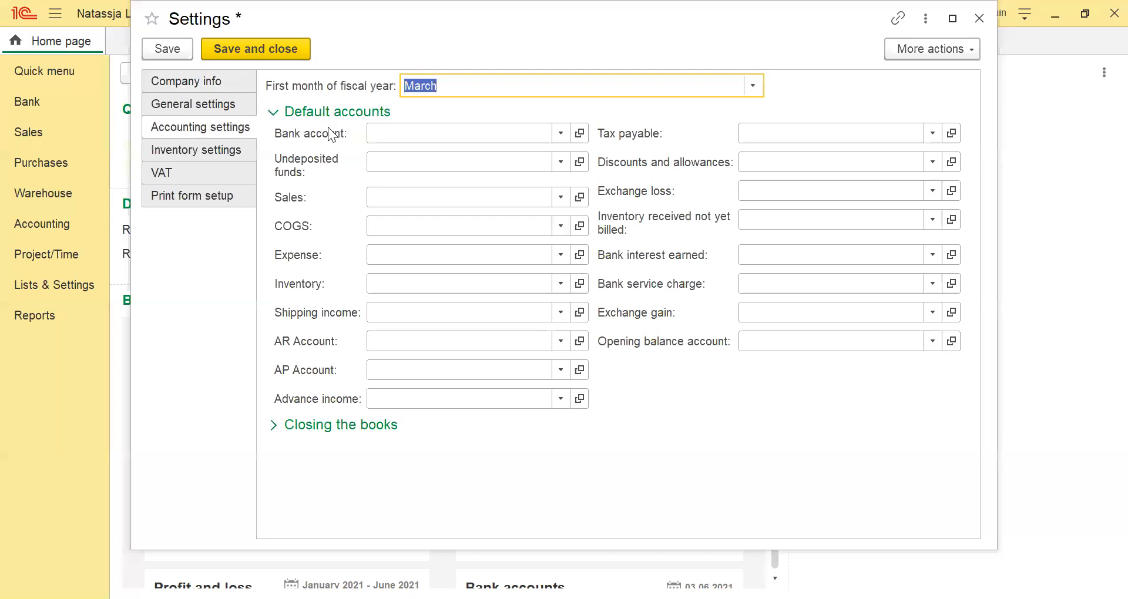
# Assign FNB as the default bank account.
pyautogui.click(441, 131)
pyautogui.write('main')
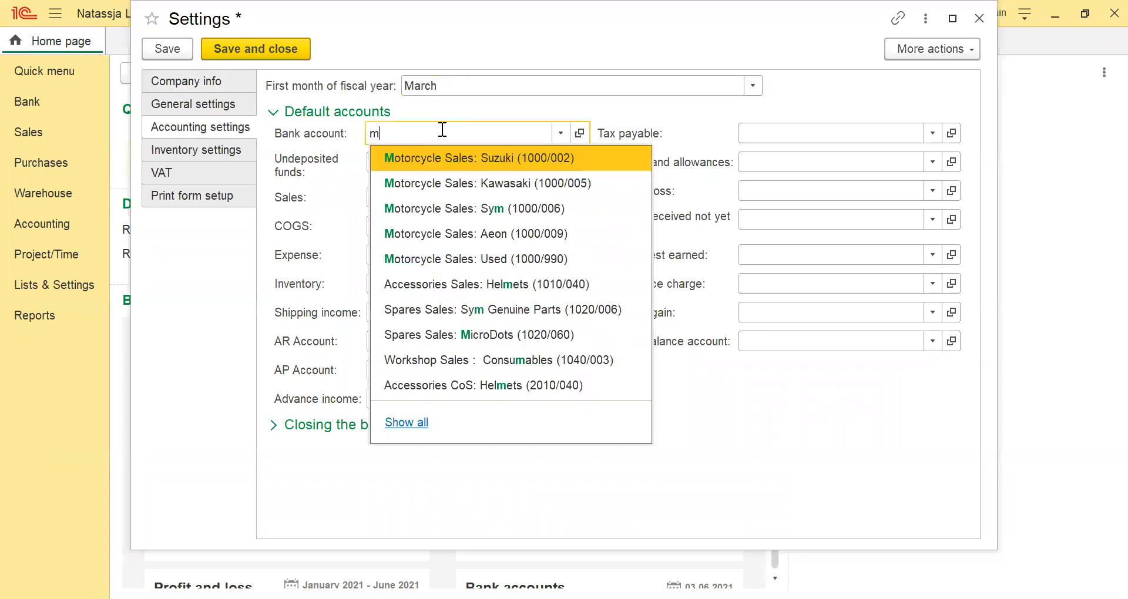
pyautogui.press('BackSpace')
pyautogui.press('BackSpace')
pyautogui.press('BackSpace')
pyautogui.press('BackSpace')
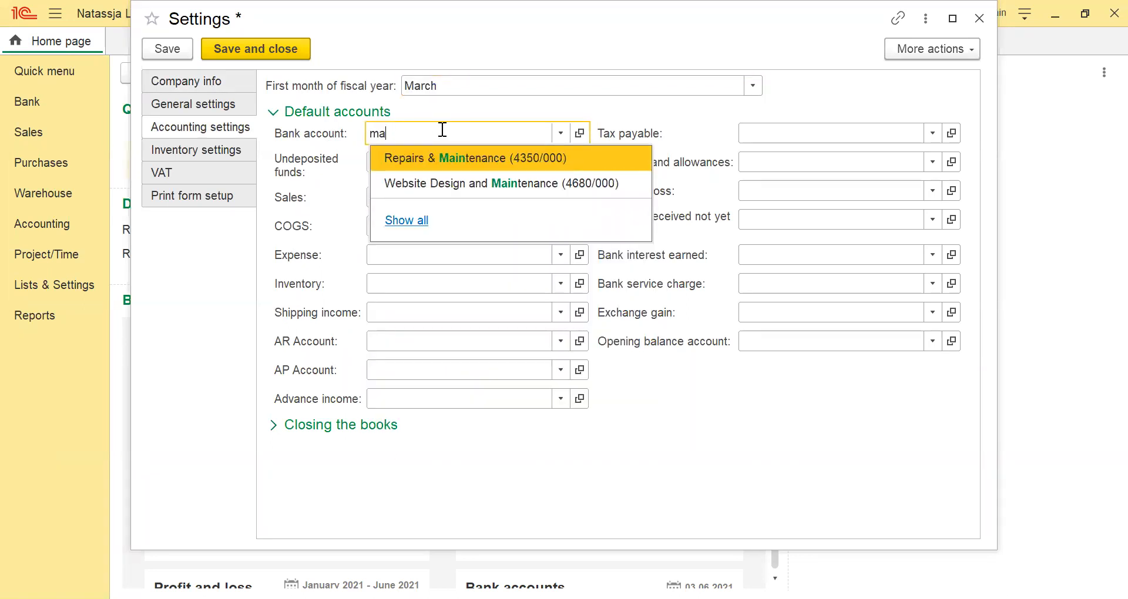
pyautogui.write('bank')
pyautogui.press('BackSpace')
pyautogui.press('BackSpace')
pyautogui.press('BackSpace')
pyautogui.press('BackSpace')
pyautogui.write('fn')
pyautogui.press('Tab')
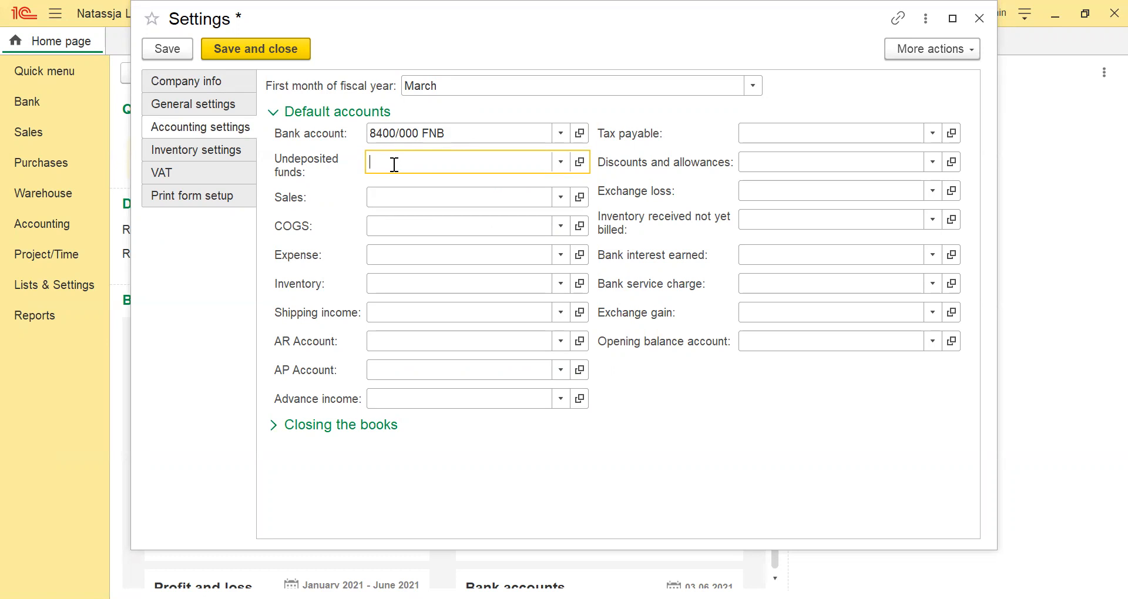
# Assign Cash box/Petty cash as the default account for undeposited funds.
pyautogui.write('cash')
pyautogui.press('Escape')
pyautogui.press('Tab')
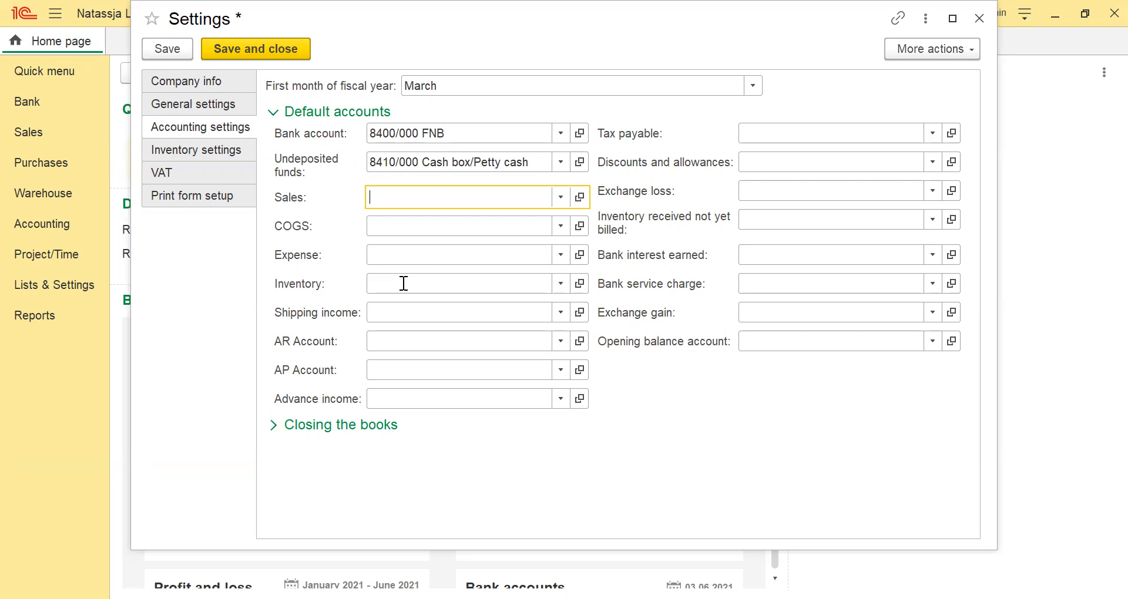
# Assign the Inventory Control Account as the default inventory account.
pyautogui.click(397, 280)
pyautogui.write('i')
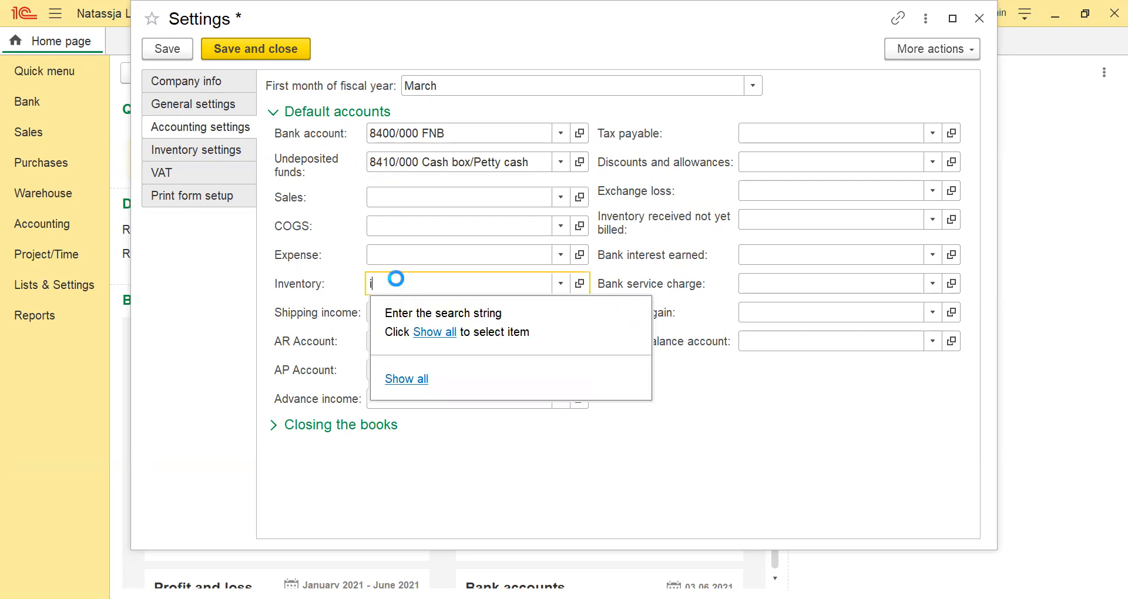
pyautogui.write('nventory c')
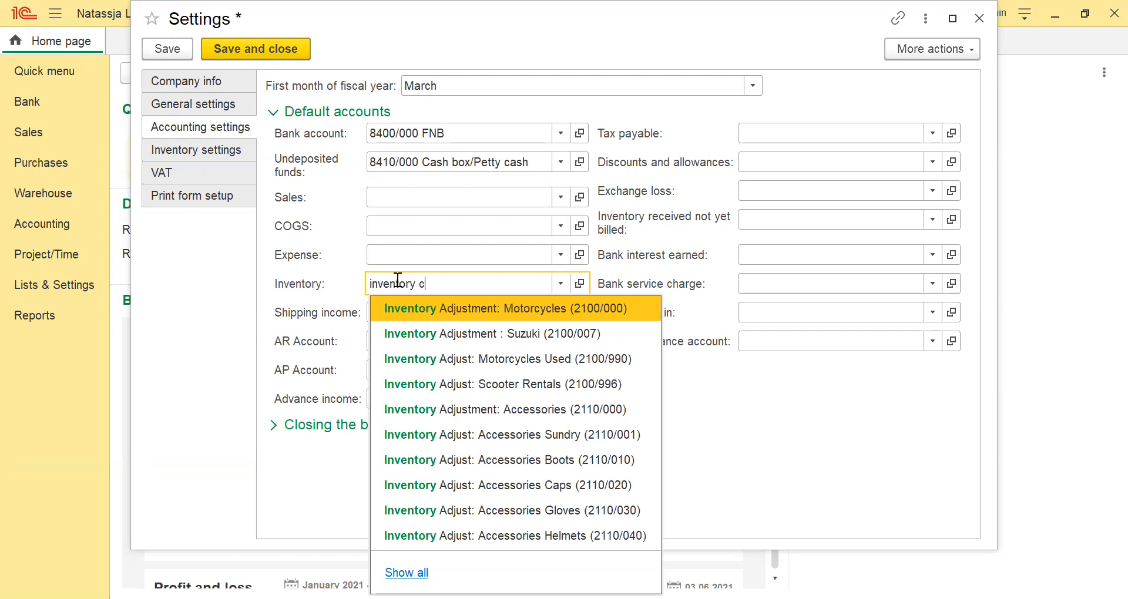
pyautogui.write('o')
pyautogui.press('Return')
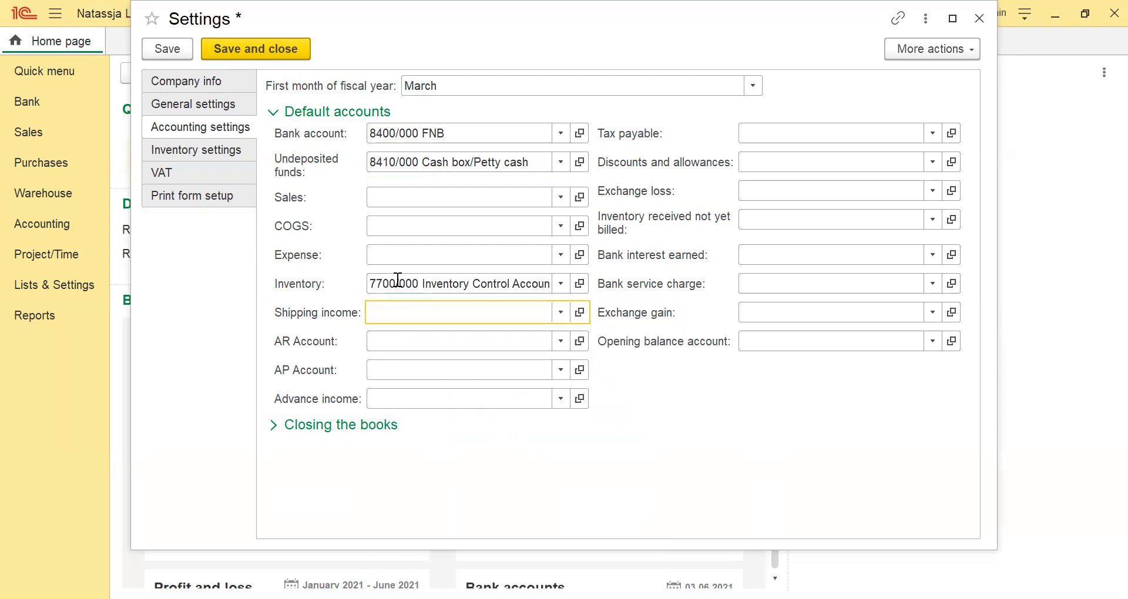
# Assign the Customer Control Account as the default AR account and the Supplier Control Account as the default AP account.
pyautogui.click(395, 342)
pyautogui.write('cust')
pyautogui.press('Return')
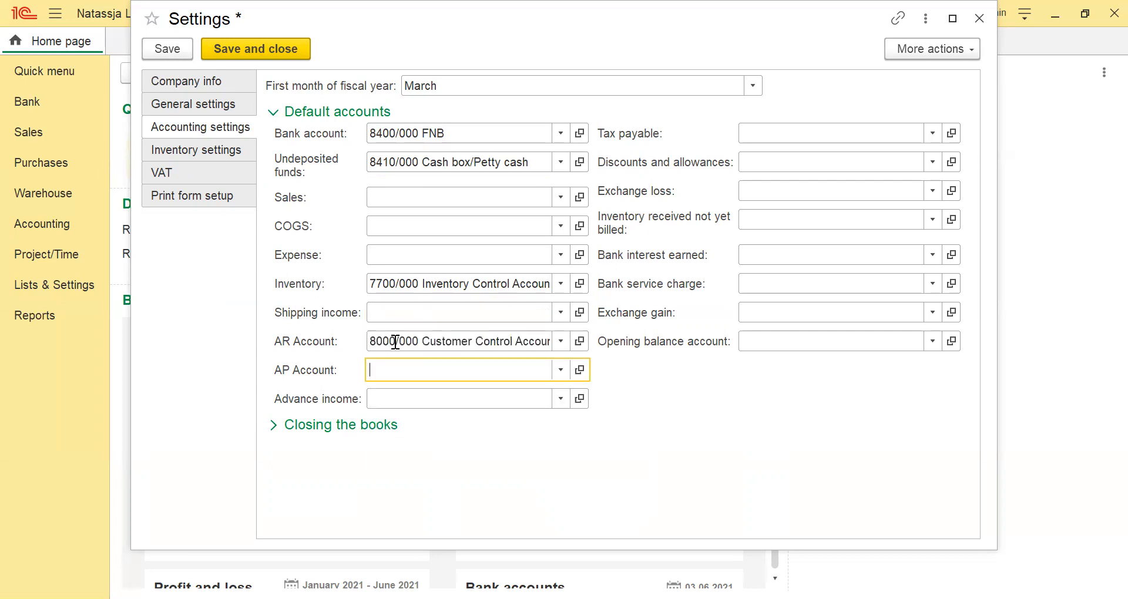
pyautogui.write('sup')
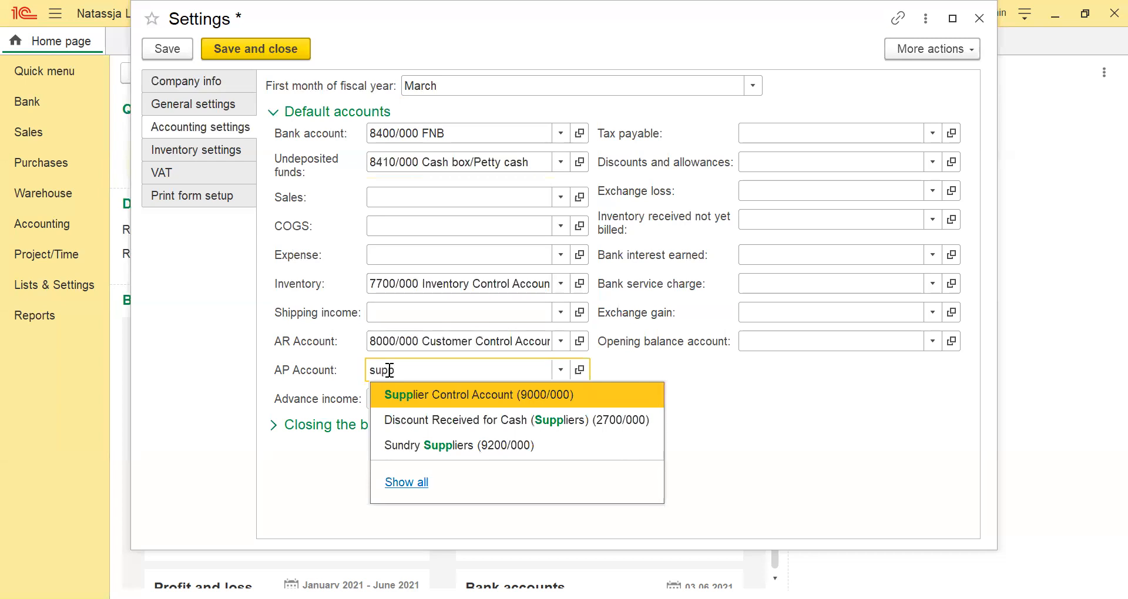
pyautogui.write('p')
pyautogui.press('Return')
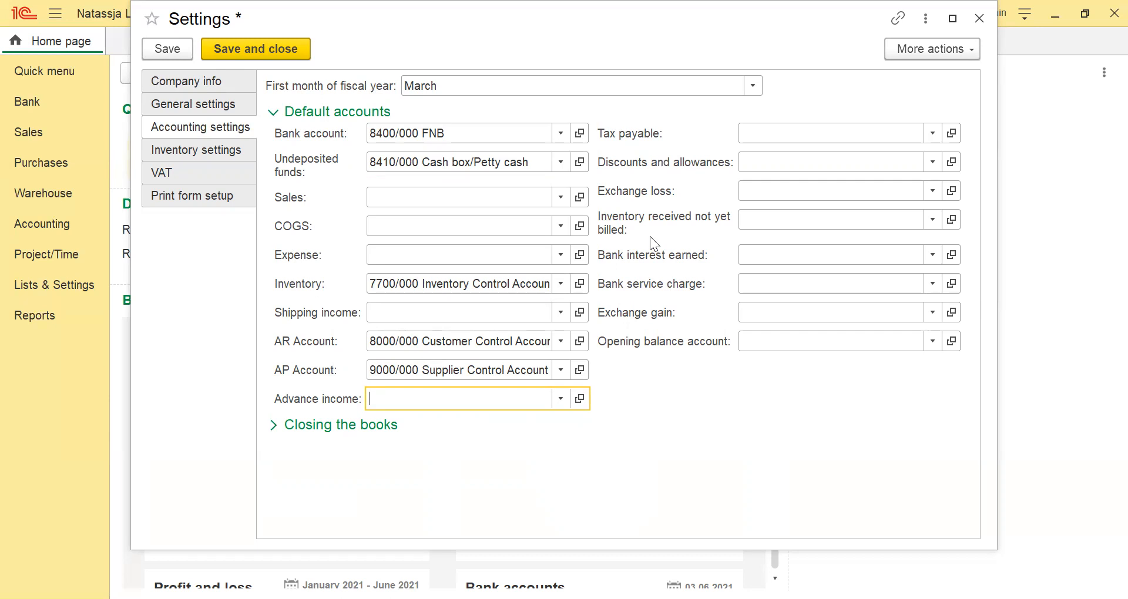
# Assign the Opening Balance / Suspense ledger account as the default opening balance account.
pyautogui.click(747, 339)
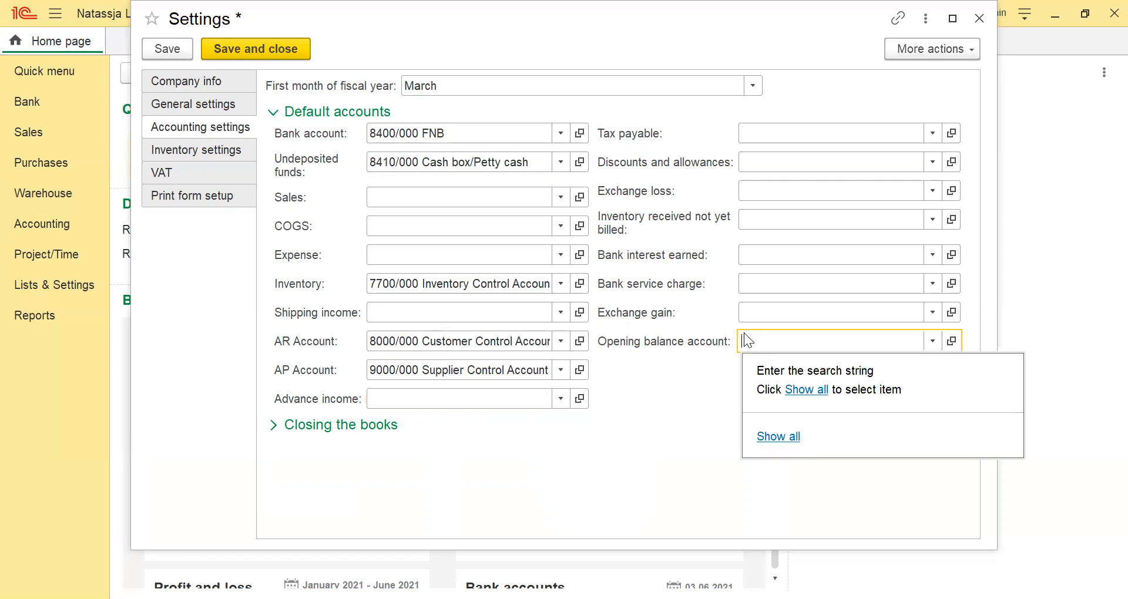
pyautogui.write('99')
pyautogui.press('Return')
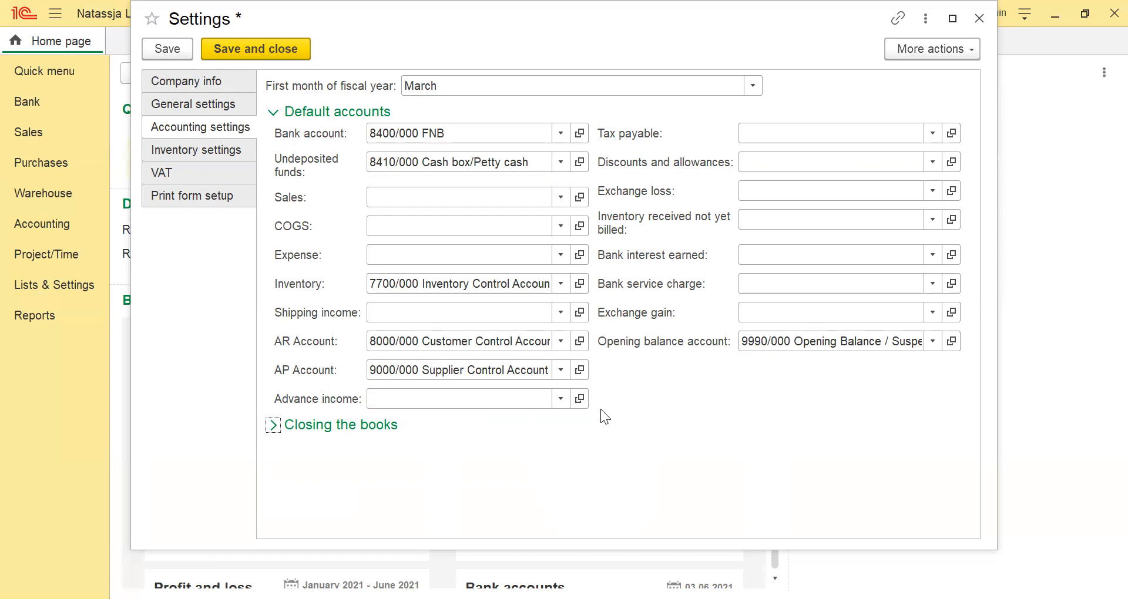
# Examine the options for closing the books, temporarily enabling closing dates per module to review the document list.
pyautogui.click(294, 431)
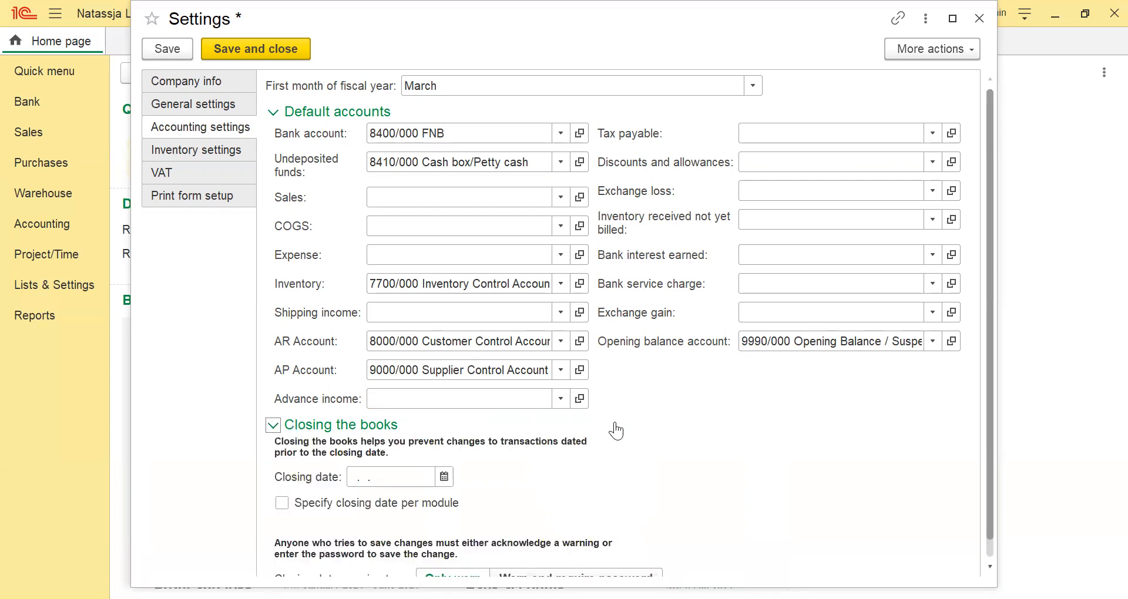
pyautogui.scroll(-1, 615, 431)
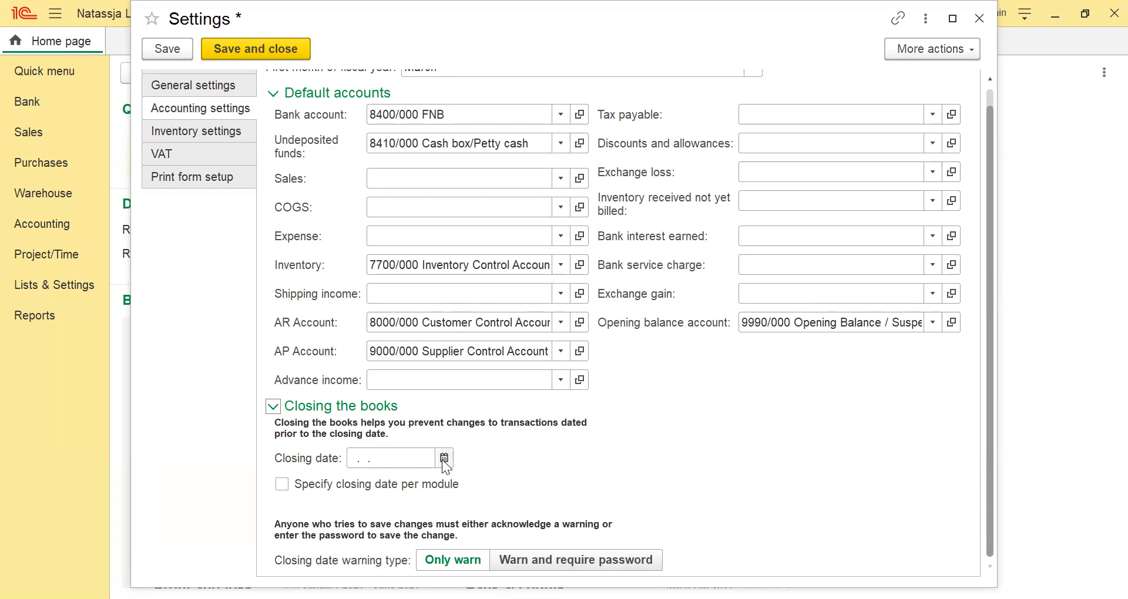
pyautogui.click(286, 487)
pyautogui.scroll(-1, 559, 434)
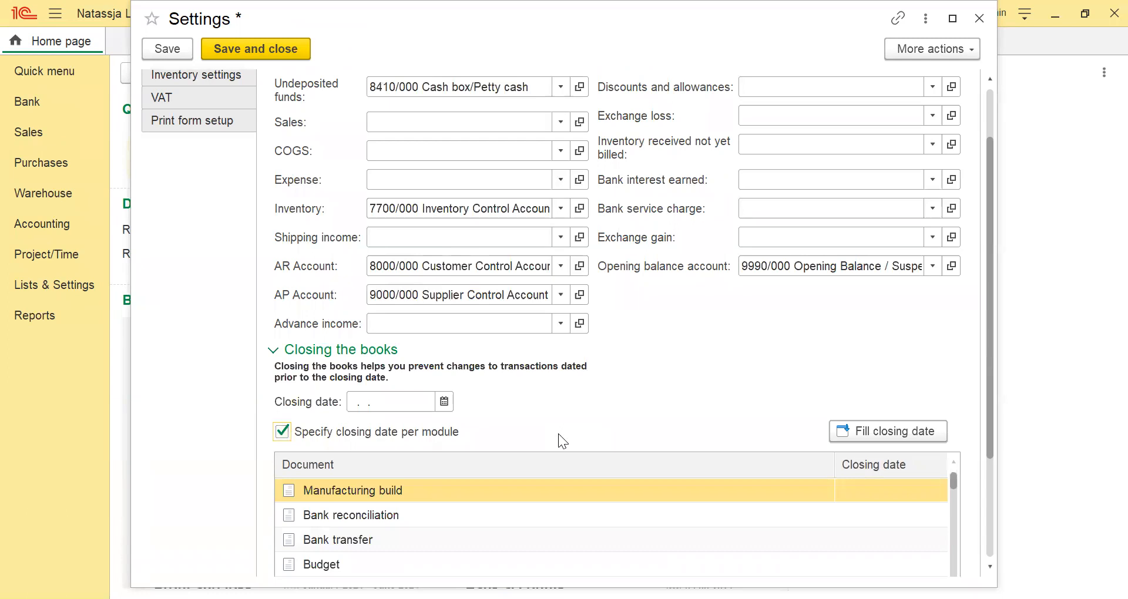
pyautogui.scroll(-1, 559, 442)
pyautogui.scroll(-10, 589, 493)
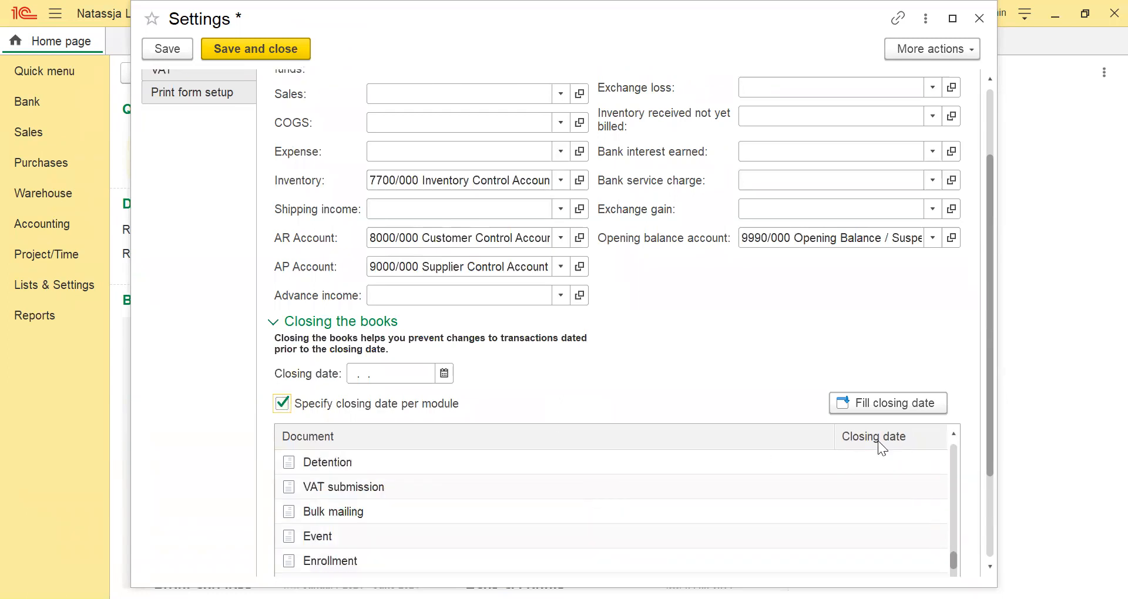
pyautogui.scroll(-4, 963, 410)
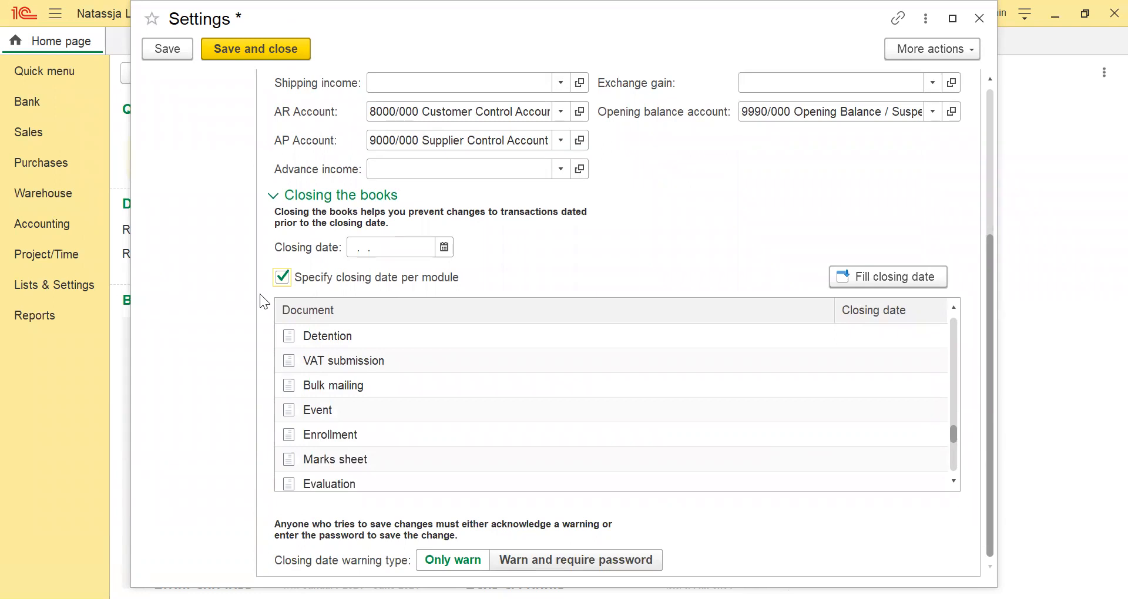
pyautogui.click(280, 279)
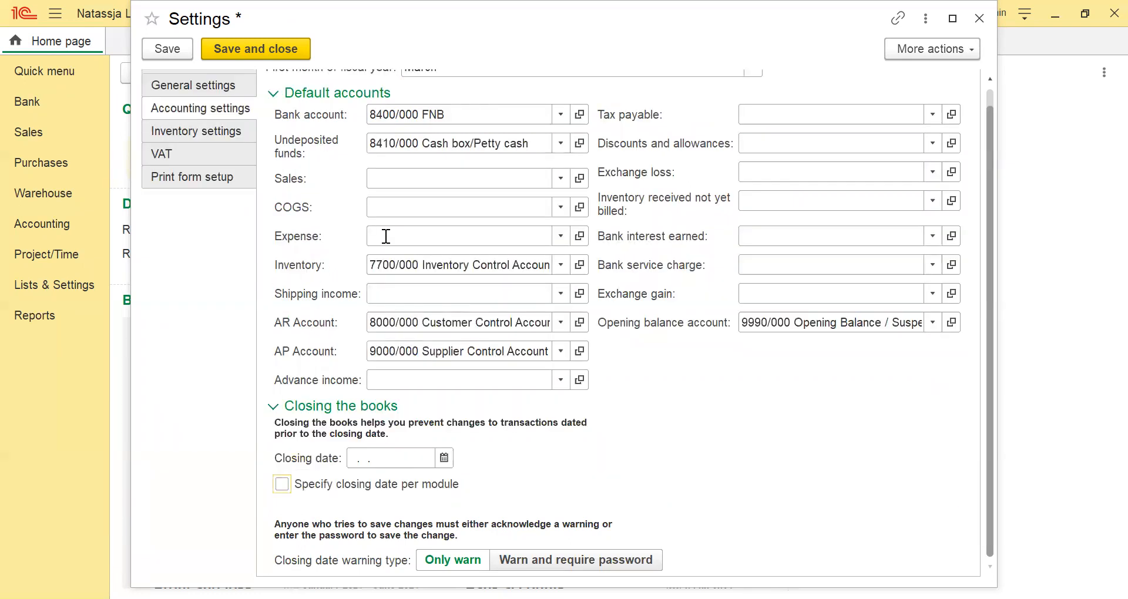